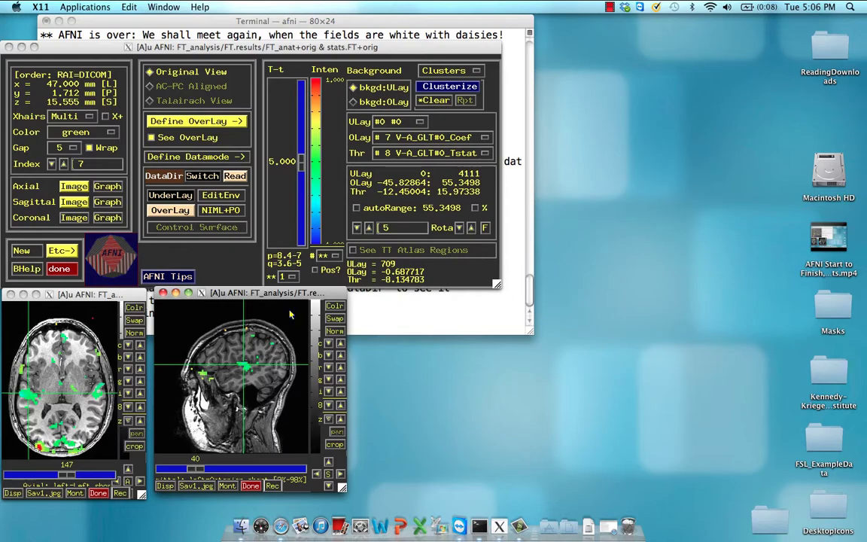
Jump the crosshairs to xyz 52 3.6 12 via Jump to (xyz), then close the entry window
{"action": "right_click", "coordinate": [29, 397]}
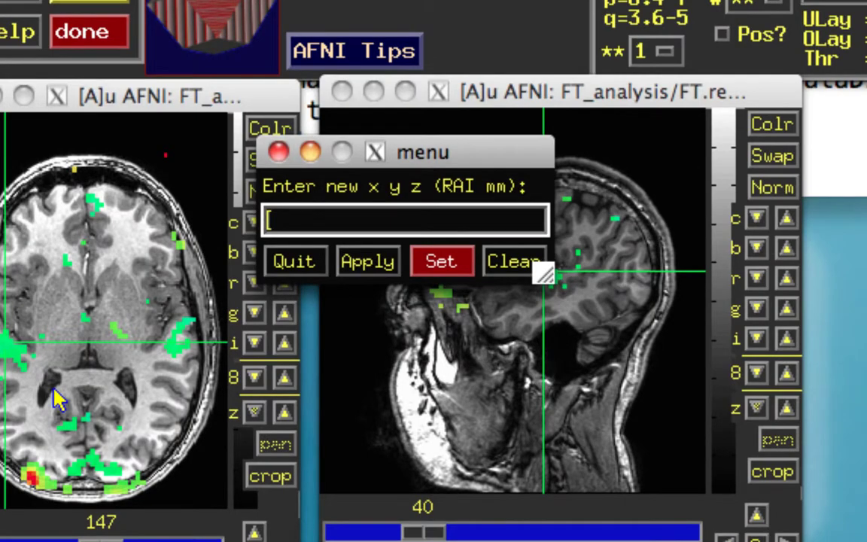
{"action": "type", "text": "52 3.6 12"}
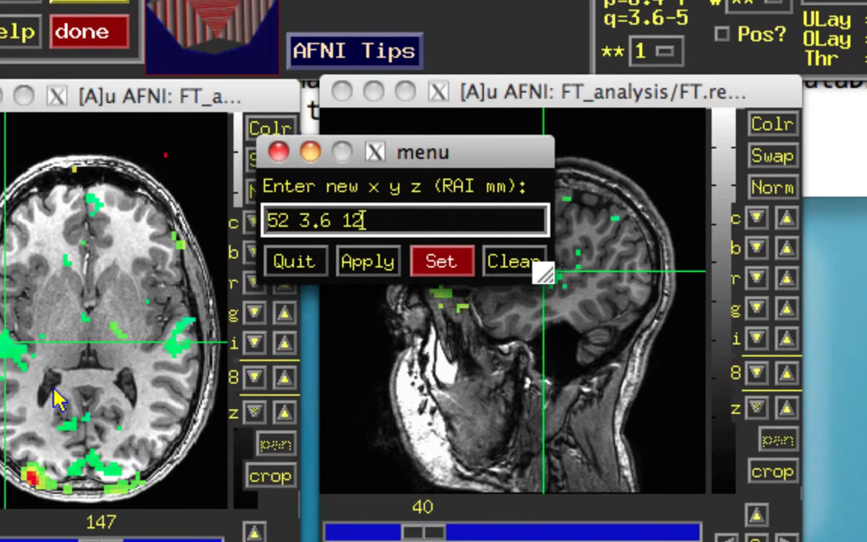
{"action": "key", "text": "Return"}
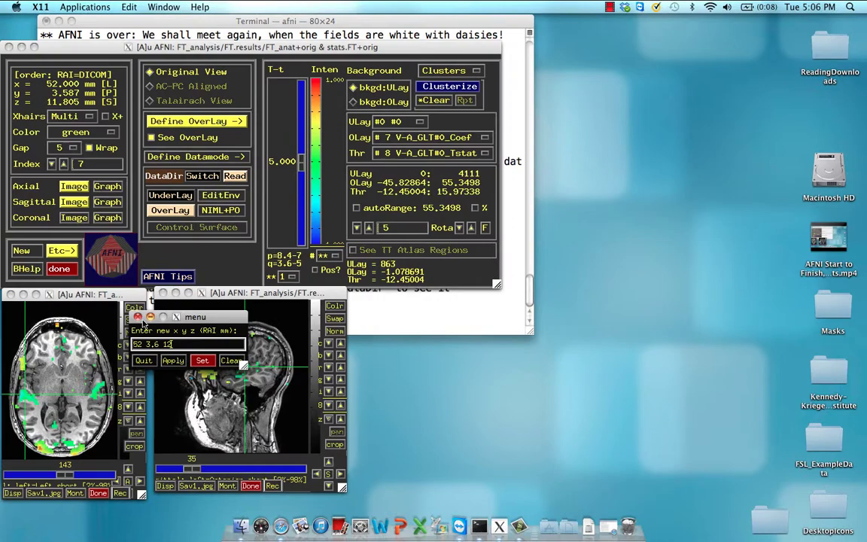
{"action": "left_click", "coordinate": [146, 308]}
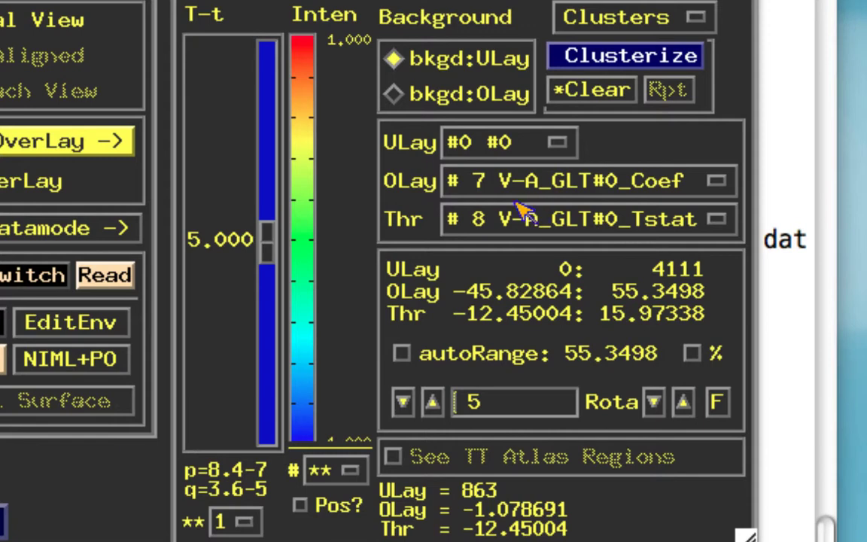
{"action": "left_click", "coordinate": [482, 185]}
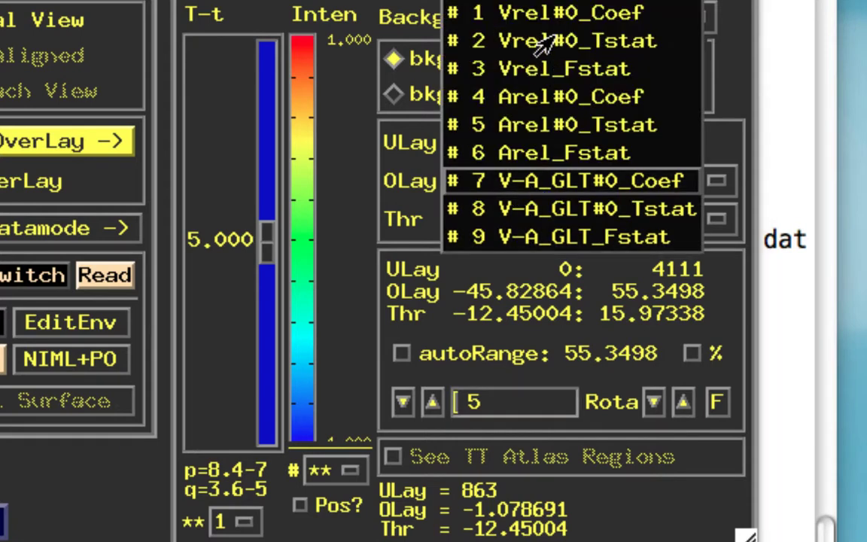
{"action": "left_click", "coordinate": [555, 16]}
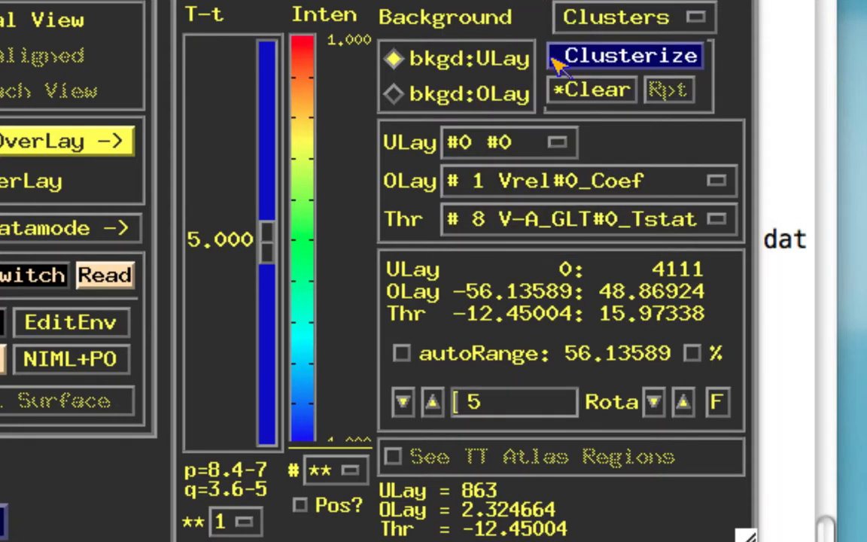
{"action": "left_click", "coordinate": [561, 188]}
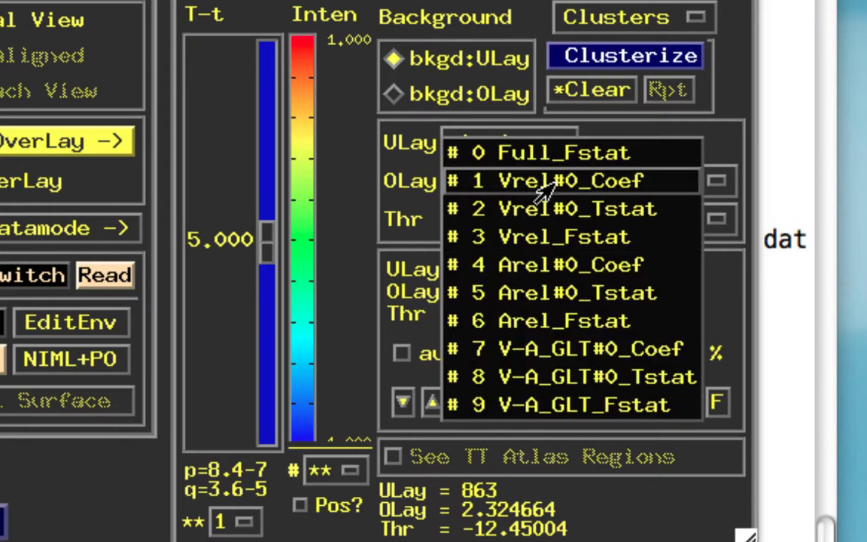
{"action": "left_click", "coordinate": [527, 267]}
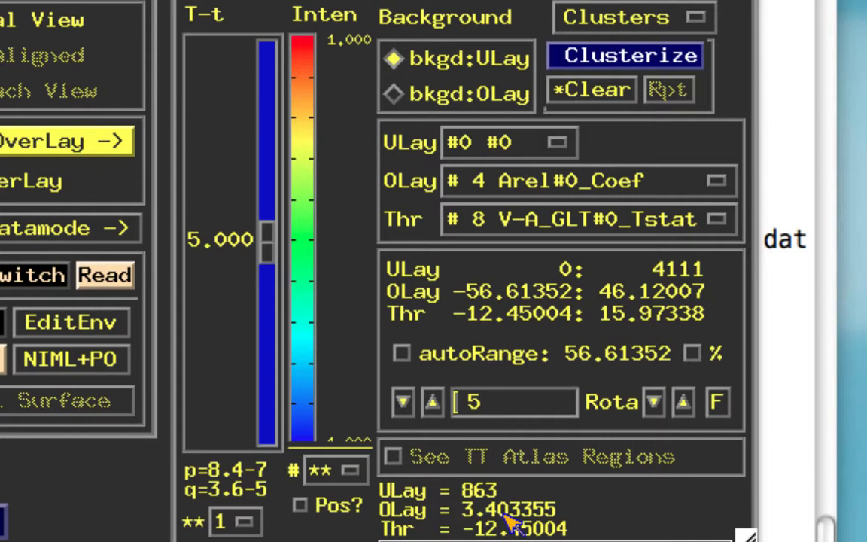
{"action": "left_click", "coordinate": [610, 183]}
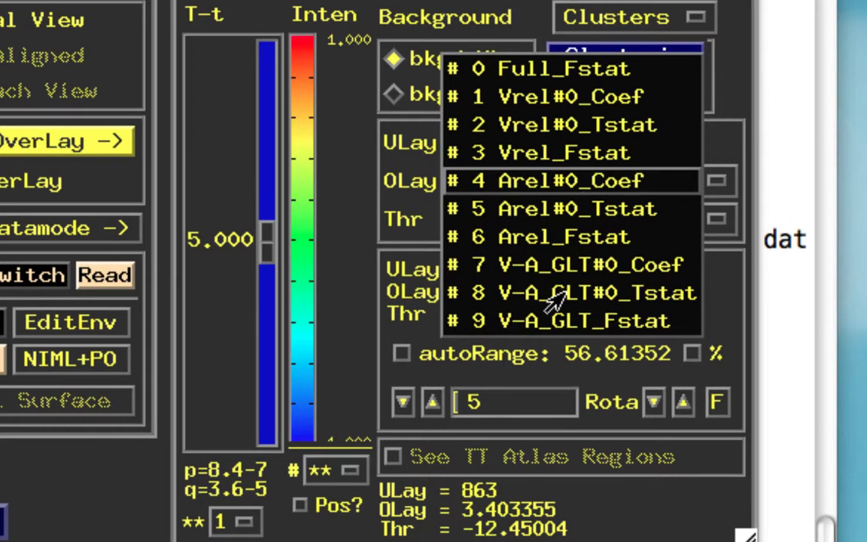
{"action": "left_click", "coordinate": [555, 267]}
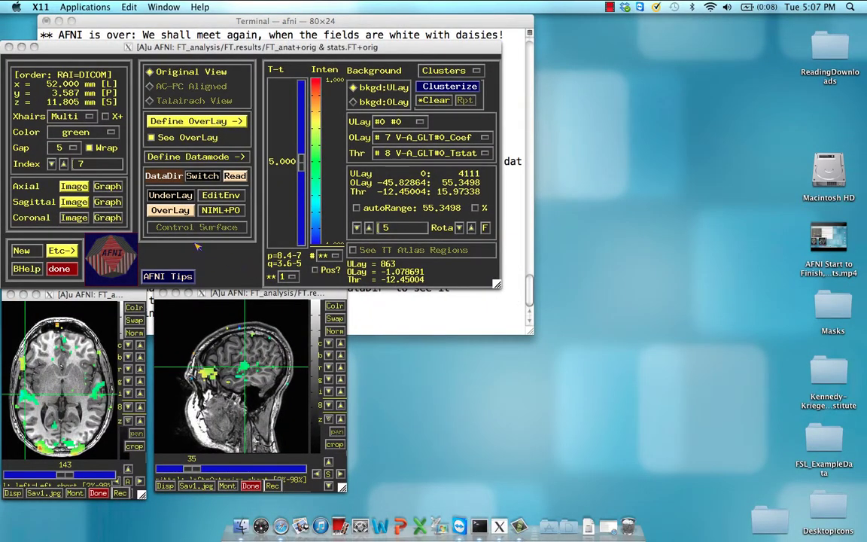
Open a second AFNI controller with all_runs.FT as its underlay
{"action": "left_click", "coordinate": [30, 250]}
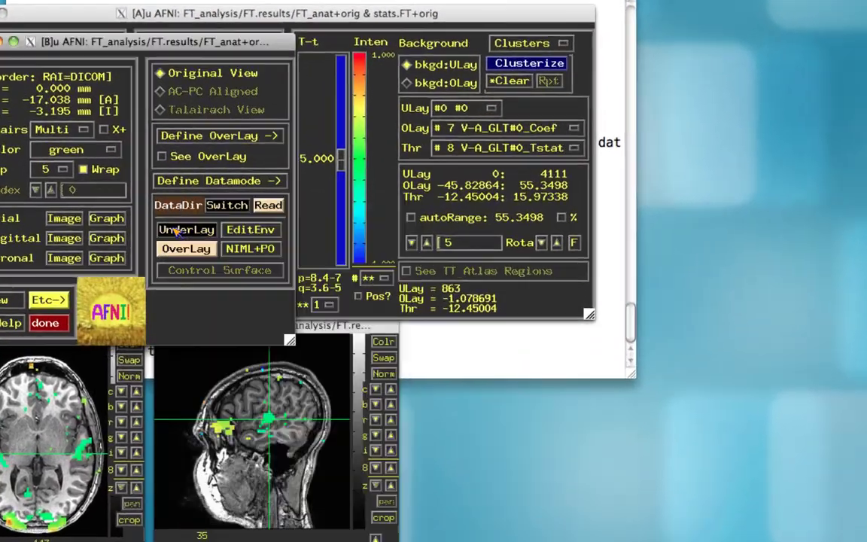
{"action": "left_click", "coordinate": [168, 217]}
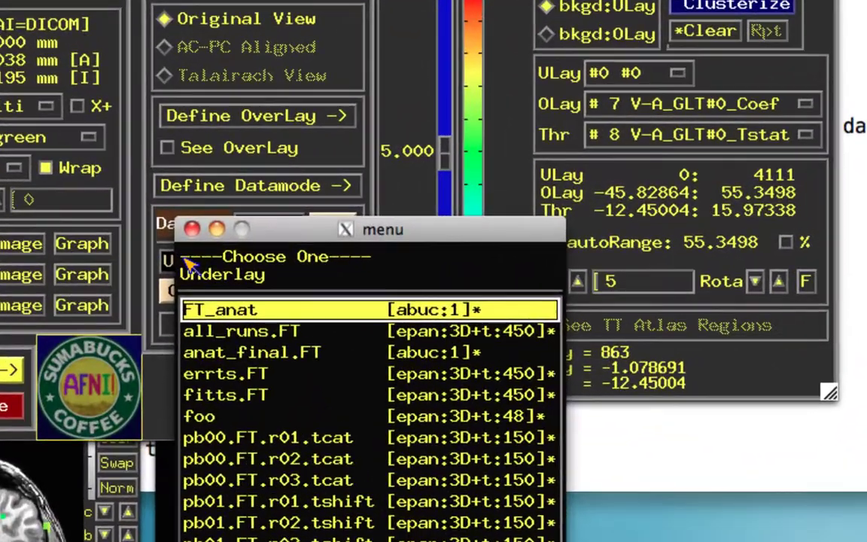
{"action": "left_click", "coordinate": [257, 339]}
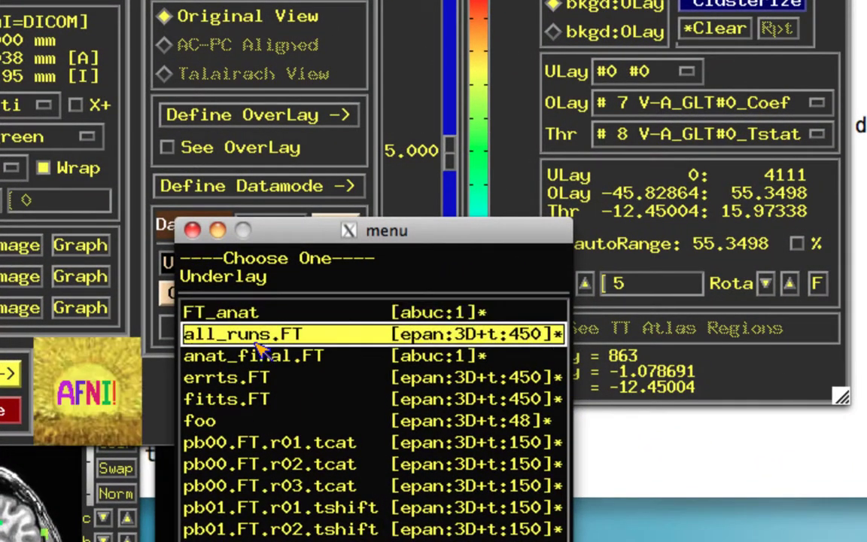
{"action": "left_click", "coordinate": [193, 232]}
{"action": "left_click_drag", "start_coordinate": [210, 0], "coordinate": [383, 0]}
Open the sagittal image and sagittal graph windows, placing the graph top-right
{"action": "left_click", "coordinate": [168, 232]}
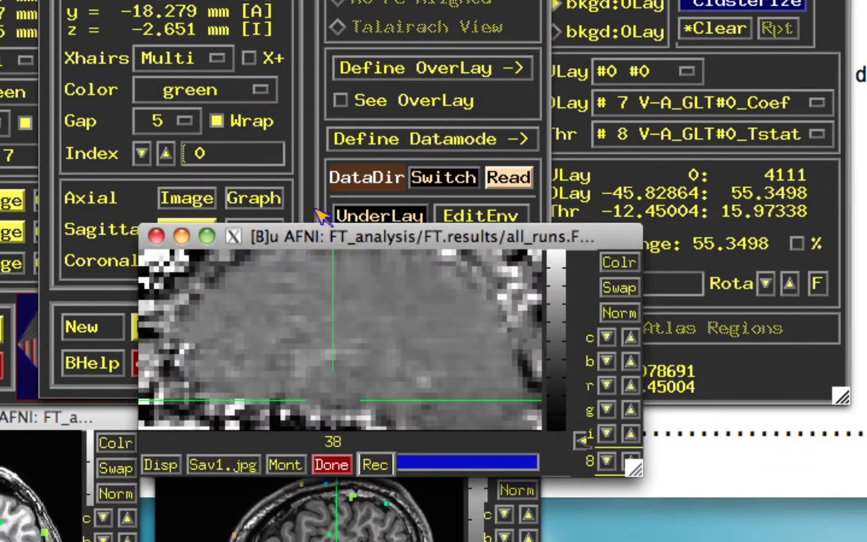
{"action": "left_click_drag", "start_coordinate": [325, 236], "coordinate": [482, 185]}
{"action": "left_click", "coordinate": [254, 229]}
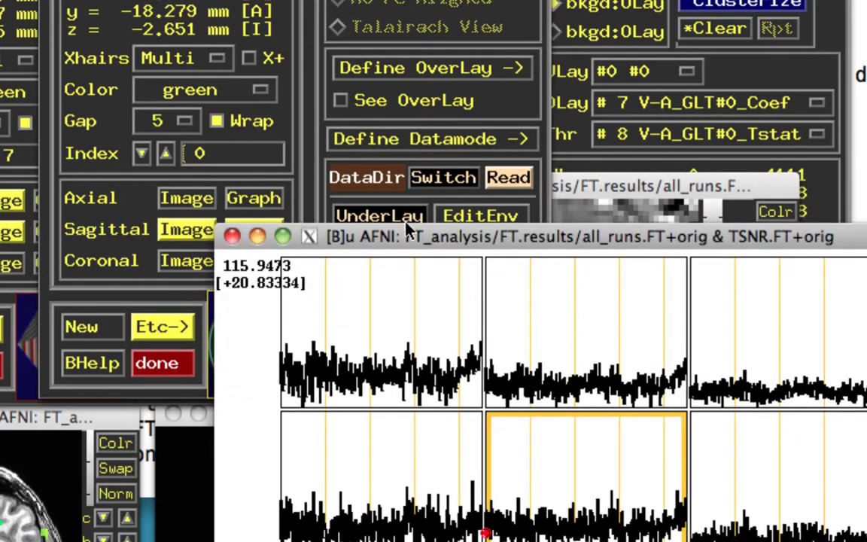
{"action": "left_click_drag", "start_coordinate": [404, 248], "coordinate": [866, 35]}
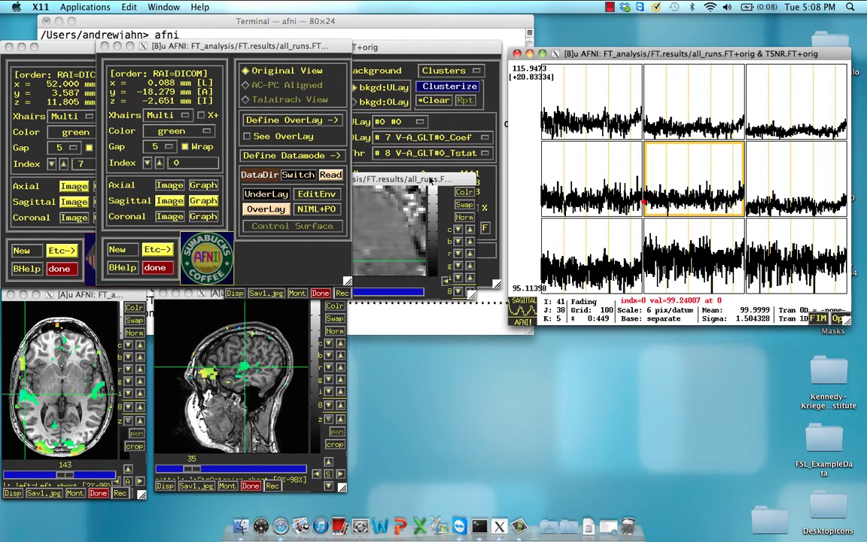
Show a single enlarged voxel graph and stretch its time series vertically
{"action": "left_click", "coordinate": [430, 181]}
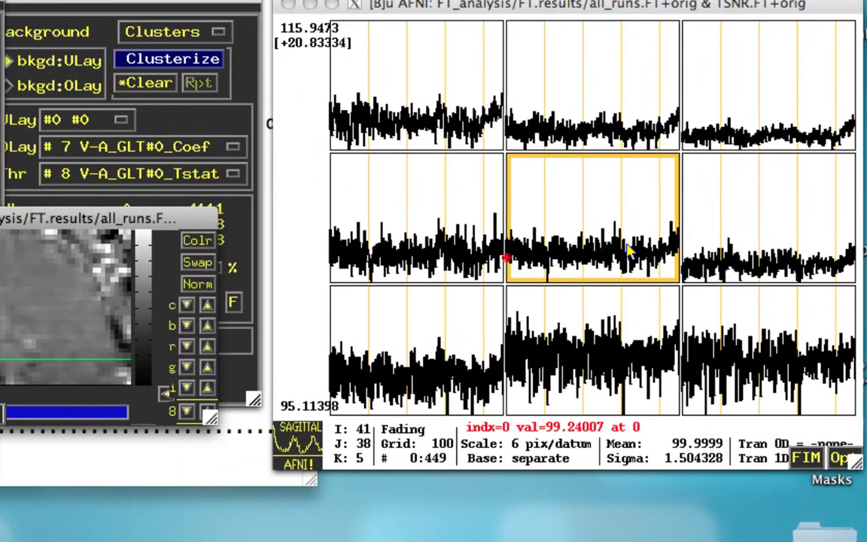
{"action": "left_click", "coordinate": [631, 253]}
{"action": "key", "text": "m"}
{"action": "key", "text": "m"}
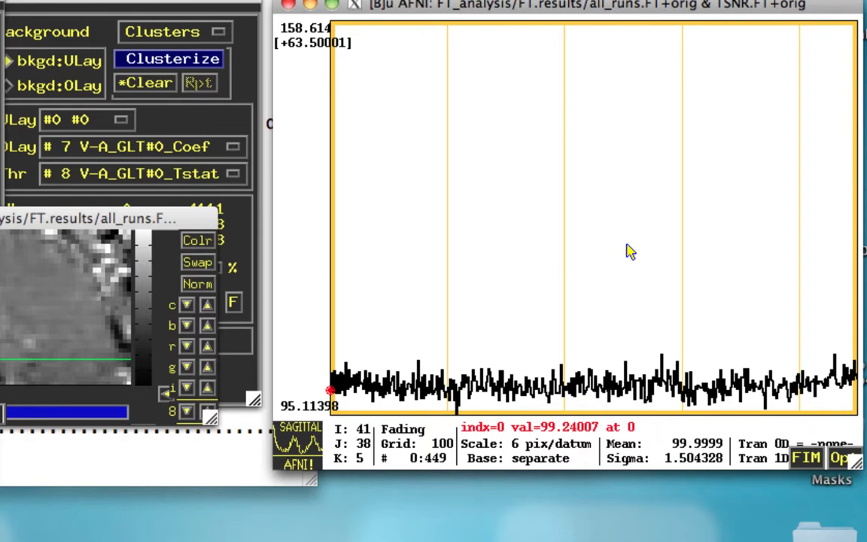
{"action": "key", "text": "a"}
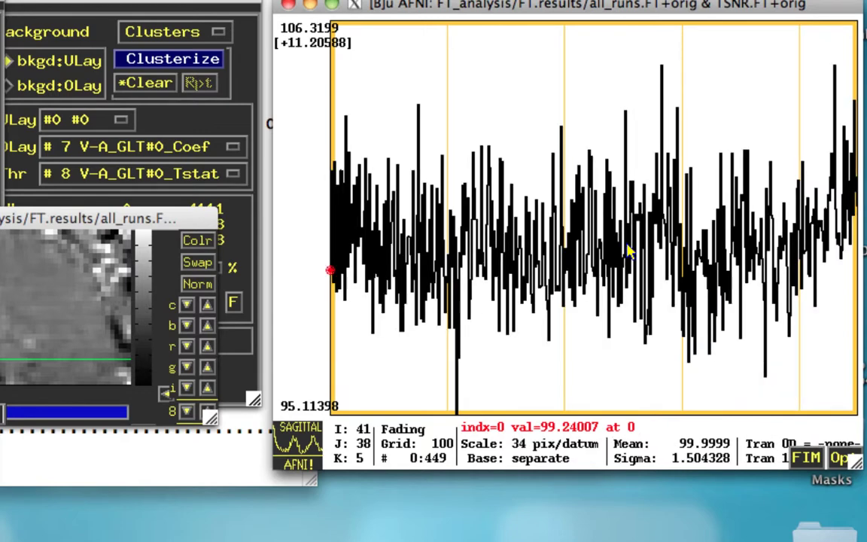
Jump the crosshairs to voxel 52, 3.6, 12 via Jump to (xyz)
{"action": "right_click", "coordinate": [23, 335]}
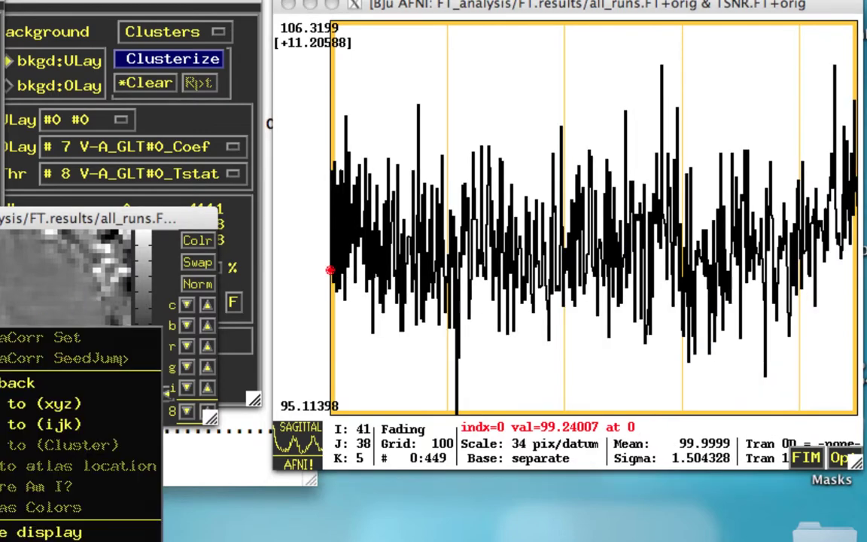
{"action": "left_click", "coordinate": [11, 405]}
{"action": "left_click", "coordinate": [227, 331]}
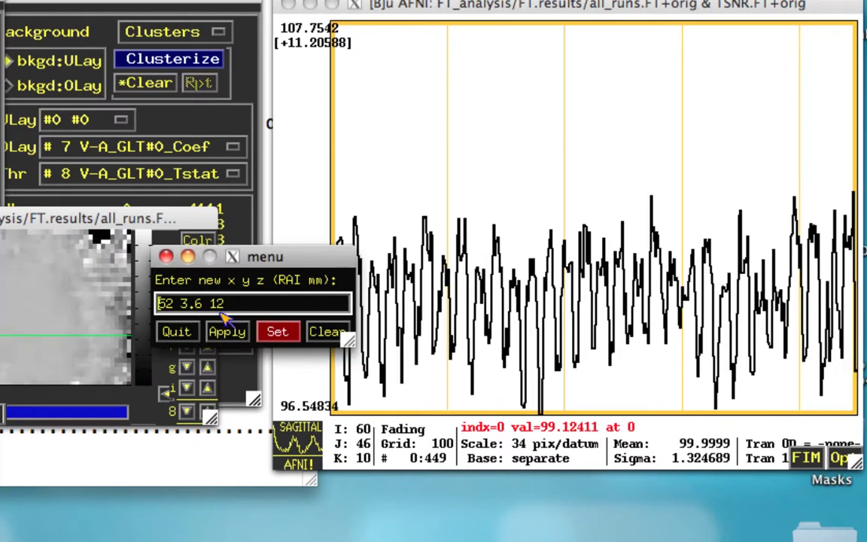
{"action": "left_click", "coordinate": [166, 256]}
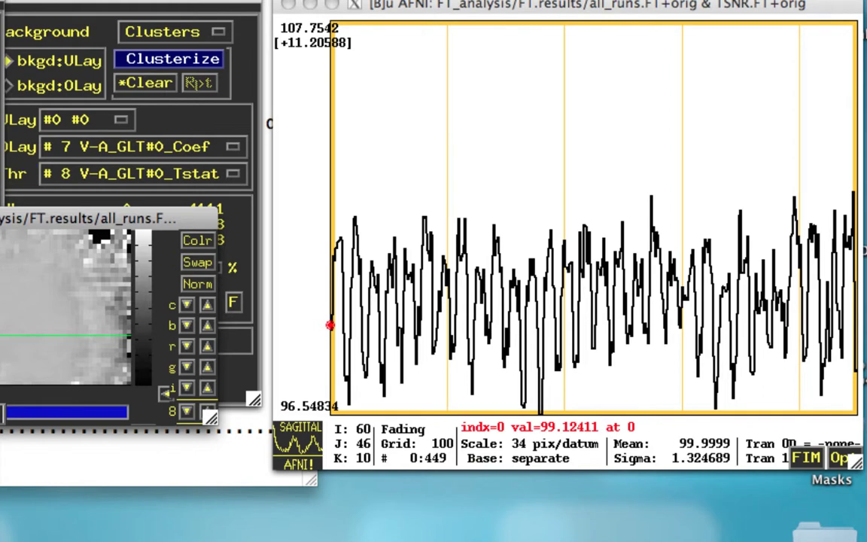
Set the graph's grid spacing to 150 time points
{"action": "left_click", "coordinate": [838, 458]}
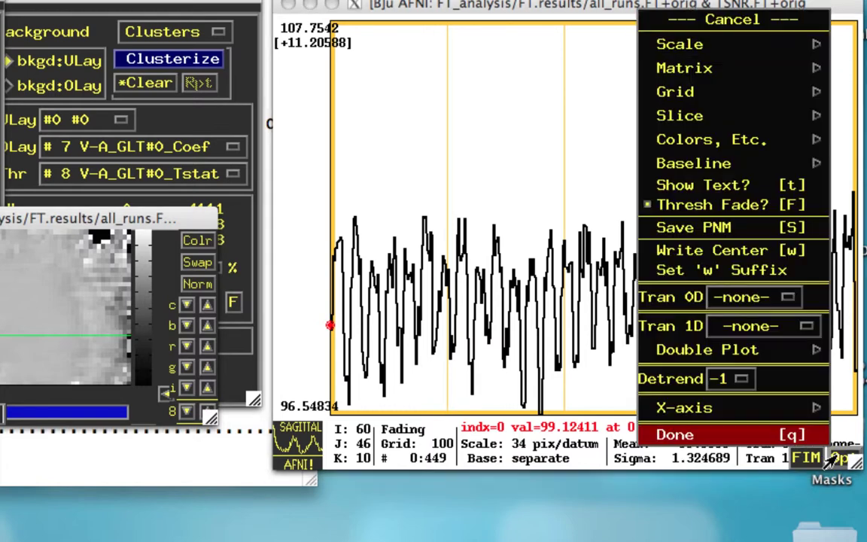
{"action": "mouse_move", "coordinate": [676, 92]}
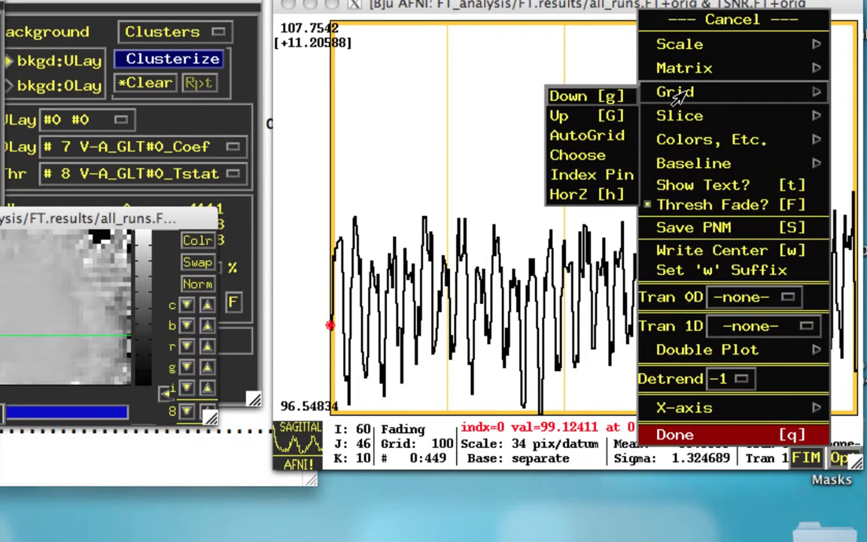
{"action": "left_click", "coordinate": [577, 156]}
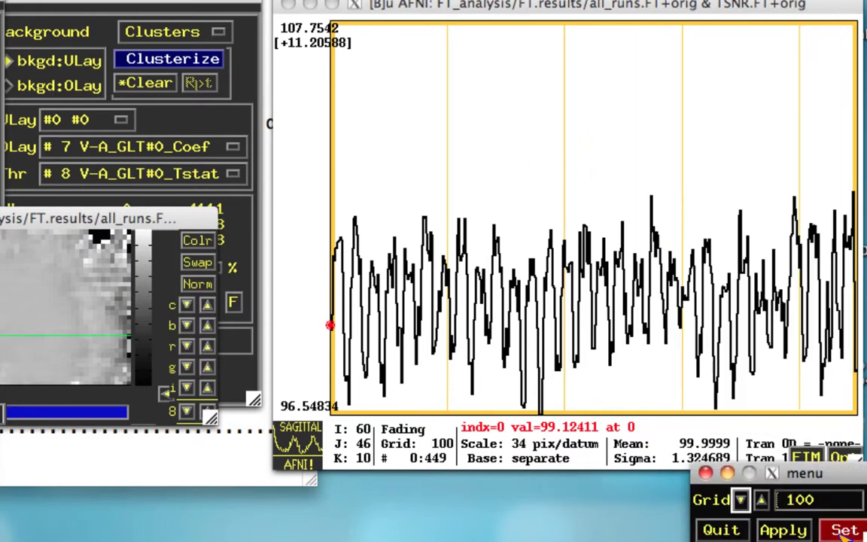
{"action": "double_click", "coordinate": [832, 500]}
{"action": "type", "text": "150"}
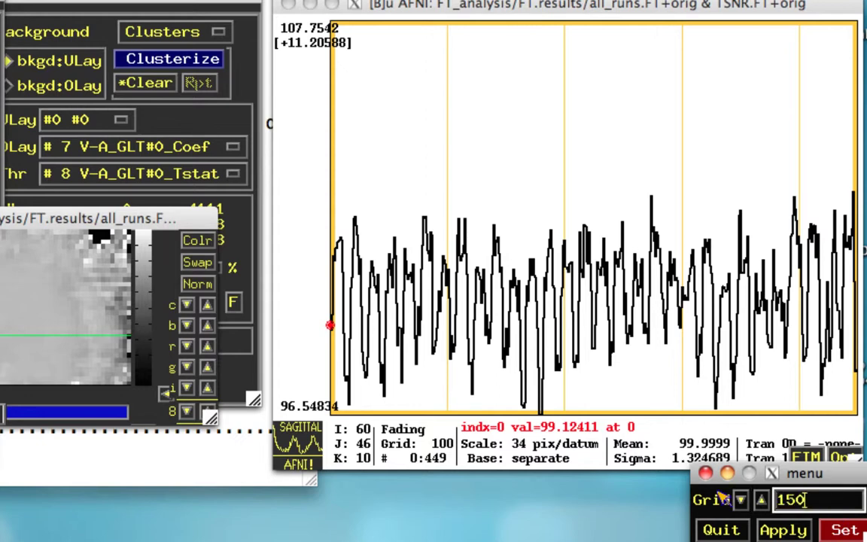
{"action": "key", "text": "Return"}
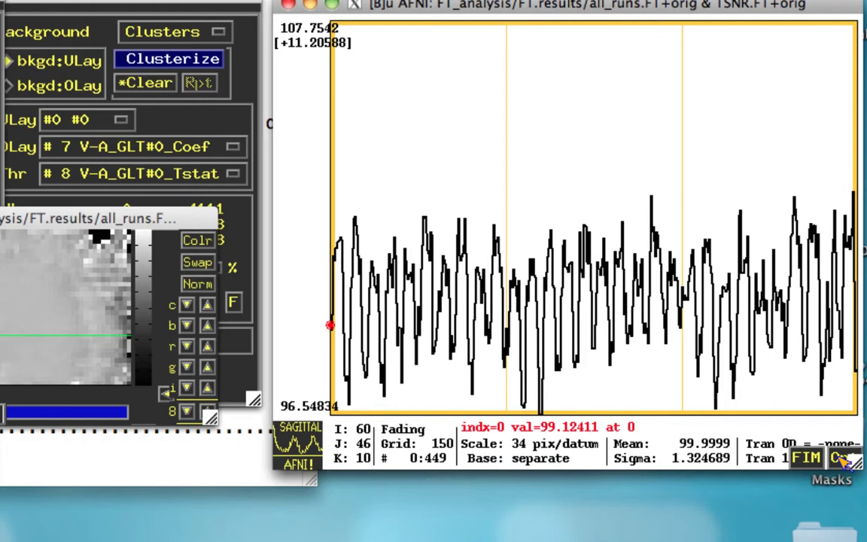
Draw the graph grid with thick lines via Colors, Etc
{"action": "right_click", "coordinate": [787, 448]}
{"action": "left_click", "coordinate": [712, 139]}
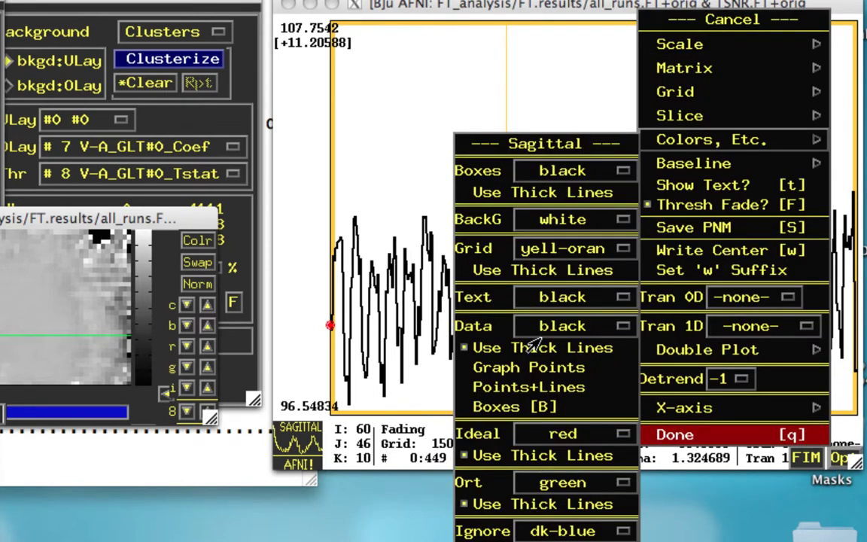
{"action": "left_click", "coordinate": [551, 278]}
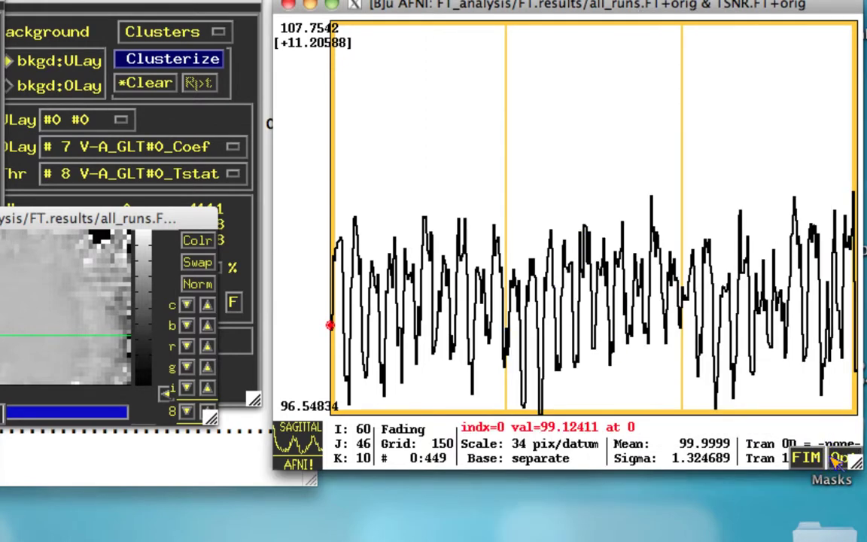
Pick ideal_Arel.1D as the red ideal regressor after comparing it with ideal_Vrel.1D
{"action": "left_click", "coordinate": [806, 457]}
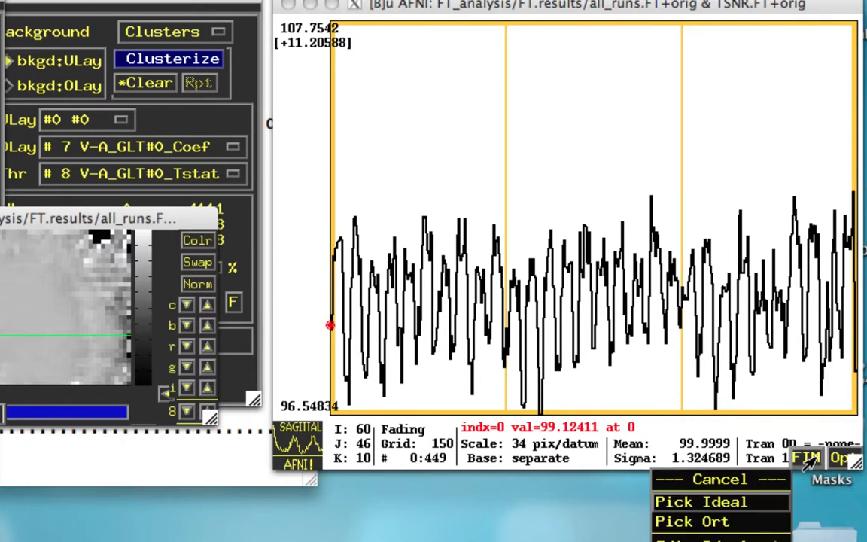
{"action": "left_click", "coordinate": [712, 520]}
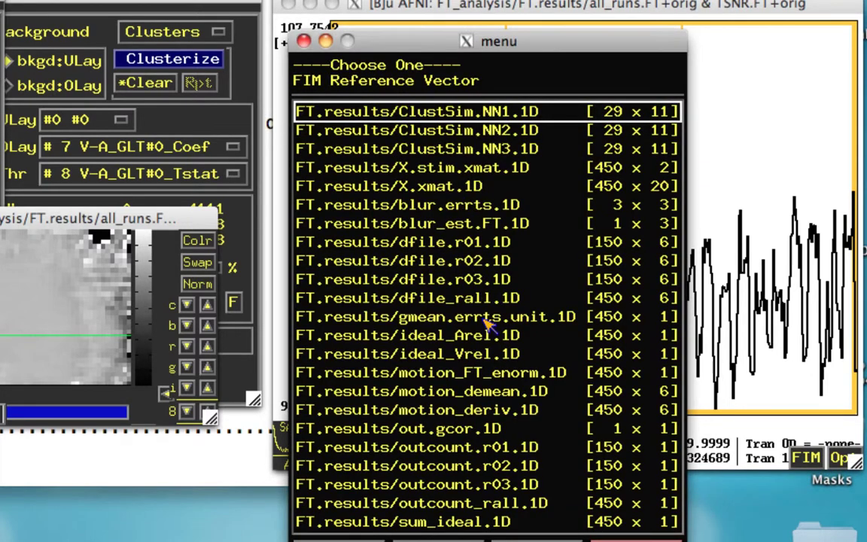
{"action": "left_click", "coordinate": [463, 353]}
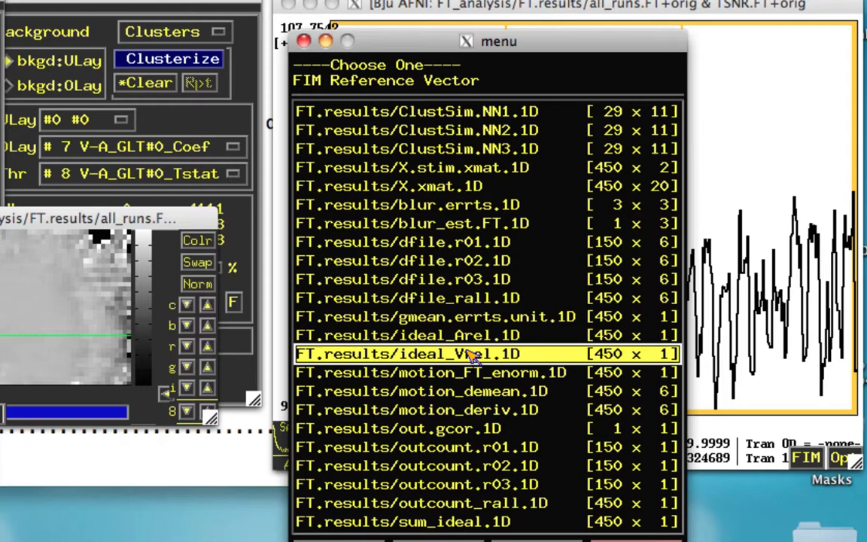
{"action": "left_click_drag", "start_coordinate": [452, 41], "coordinate": [42, 82]}
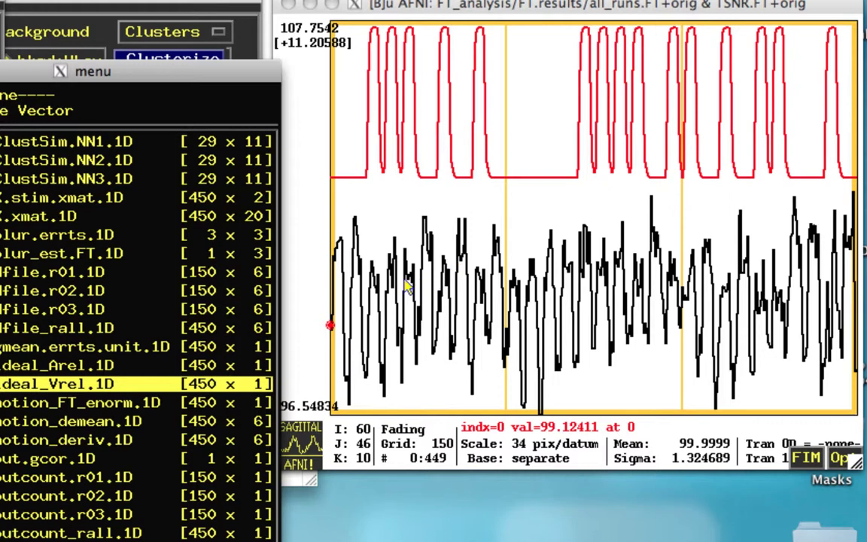
{"action": "left_click", "coordinate": [64, 366]}
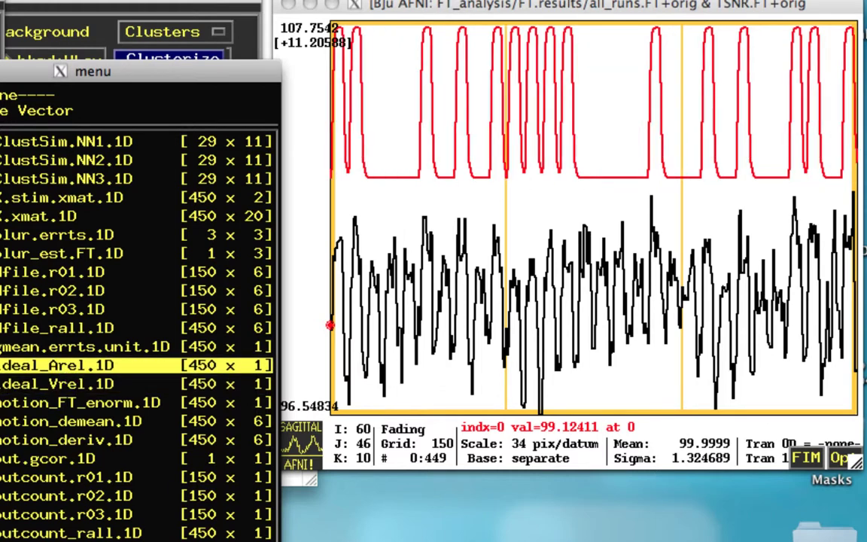
{"action": "left_click", "coordinate": [112, 384]}
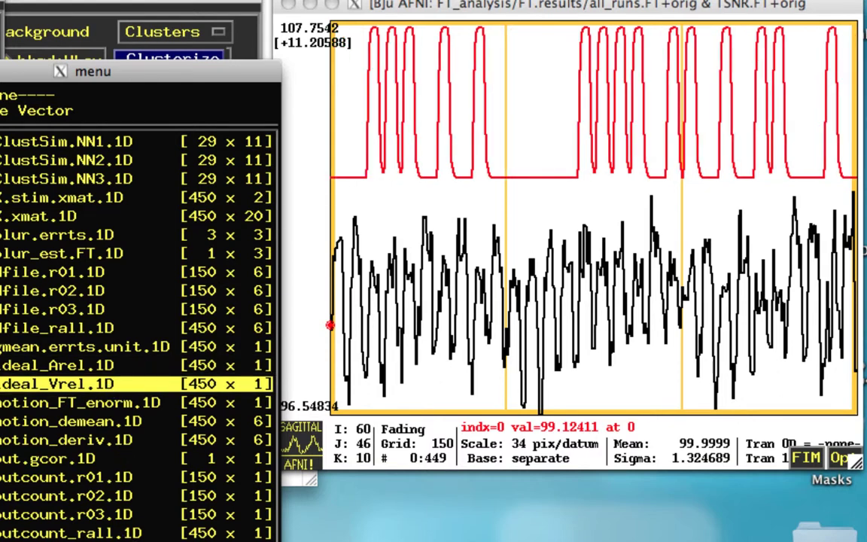
{"action": "left_click", "coordinate": [87, 366]}
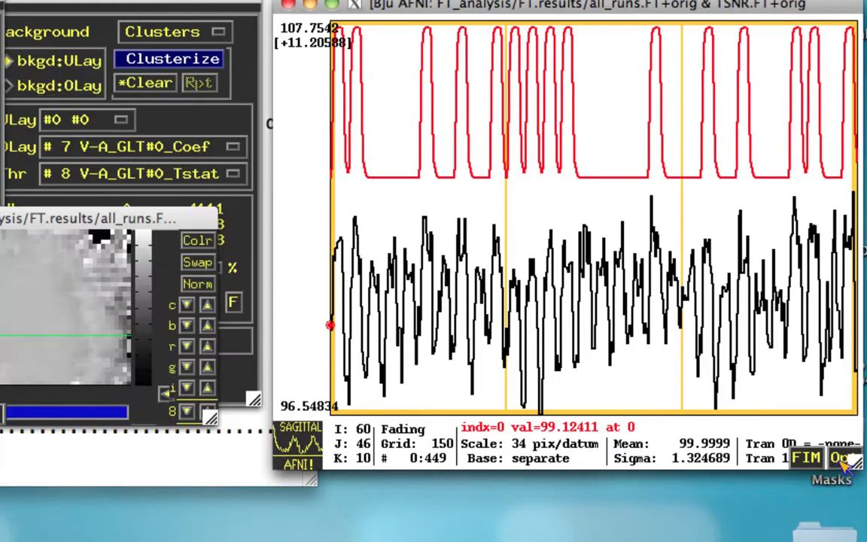
Choose the Dataset#N 1D transform from the graph options
{"action": "left_click", "coordinate": [838, 459]}
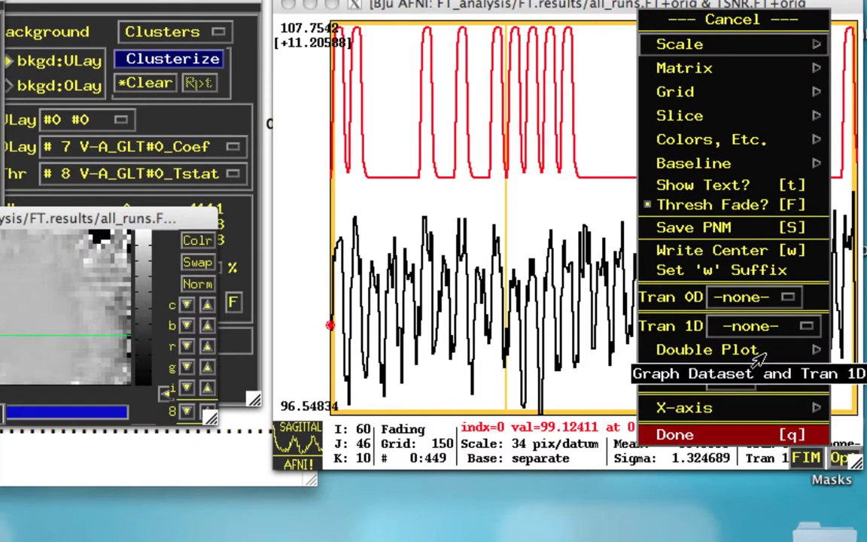
{"action": "left_click", "coordinate": [750, 326]}
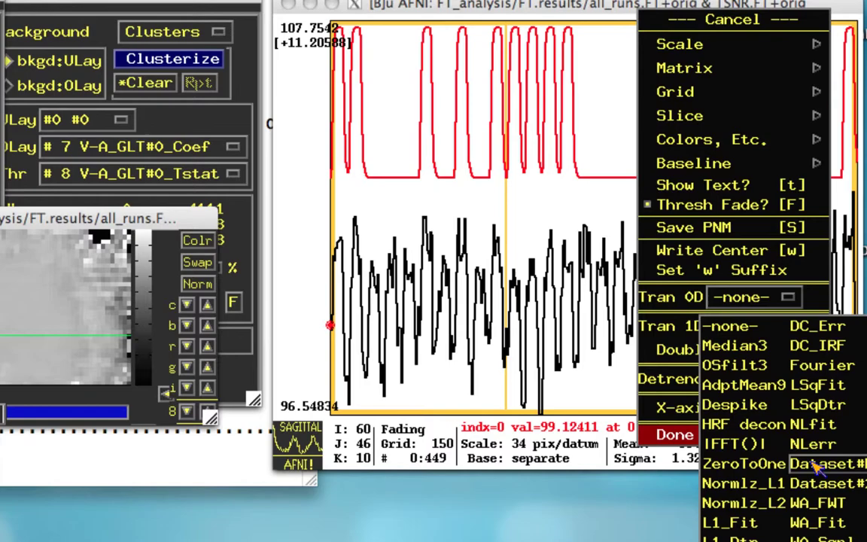
{"action": "left_click", "coordinate": [802, 483]}
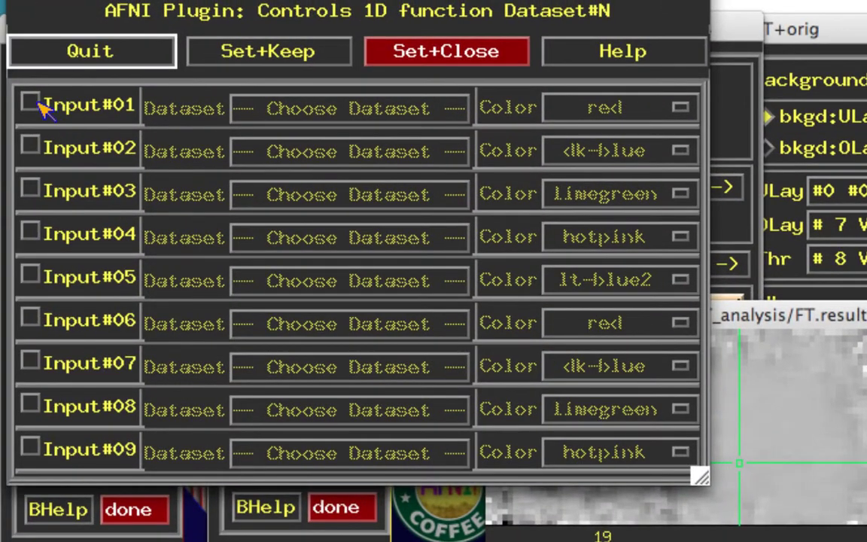
Enable Input#01 as fitts.FT+orig in dk-blue and apply with Set+Close
{"action": "left_click", "coordinate": [30, 104]}
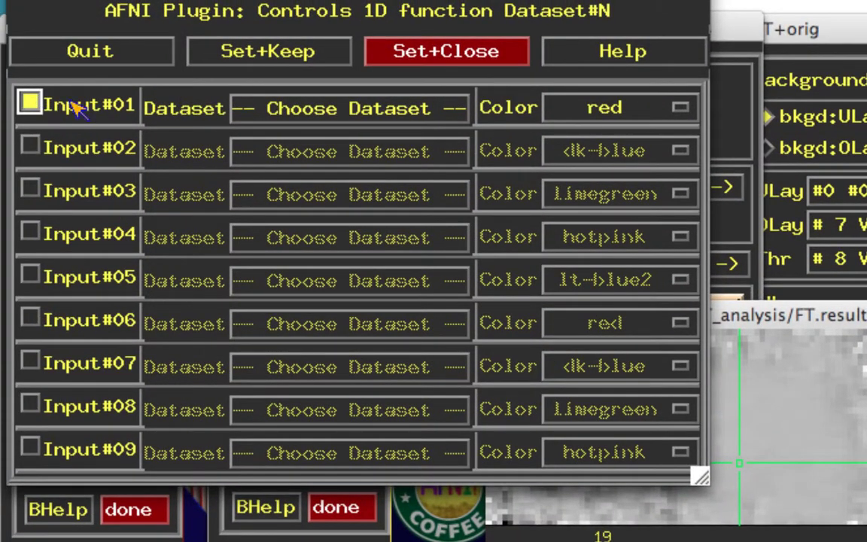
{"action": "left_click", "coordinate": [287, 109]}
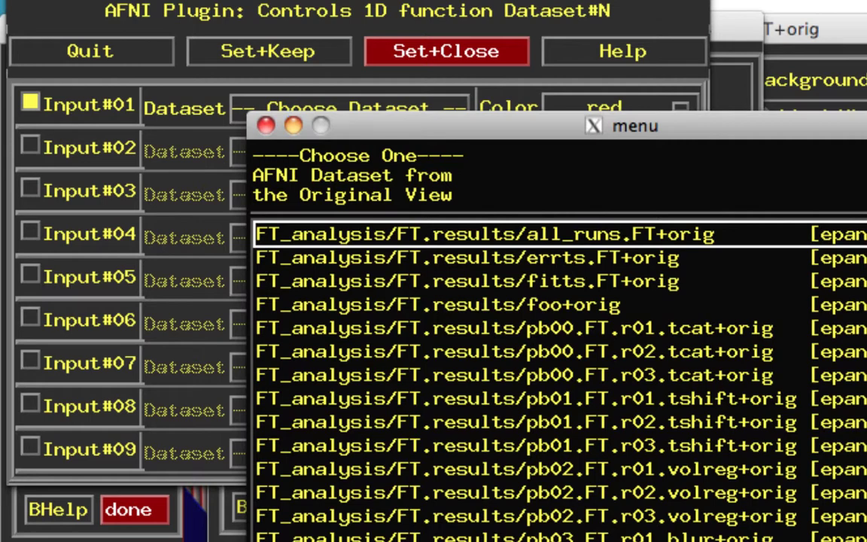
{"action": "left_click", "coordinate": [530, 273]}
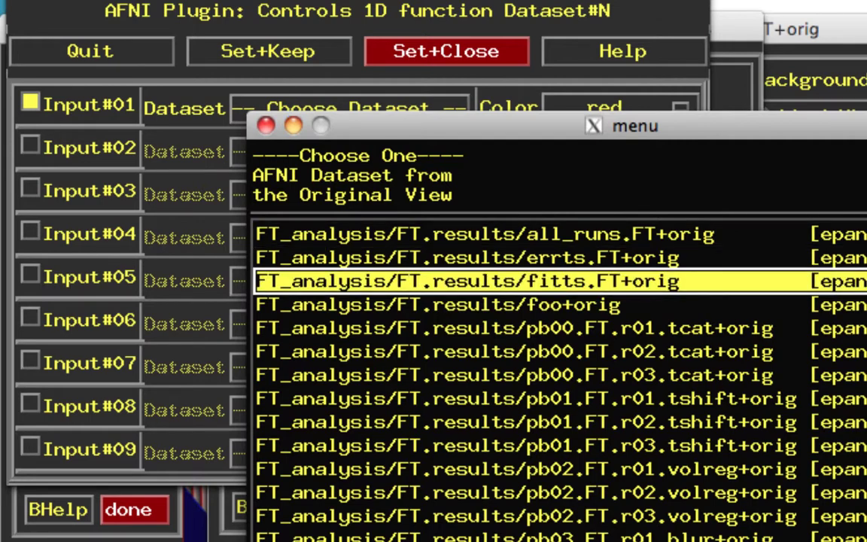
{"action": "double_click", "coordinate": [467, 281]}
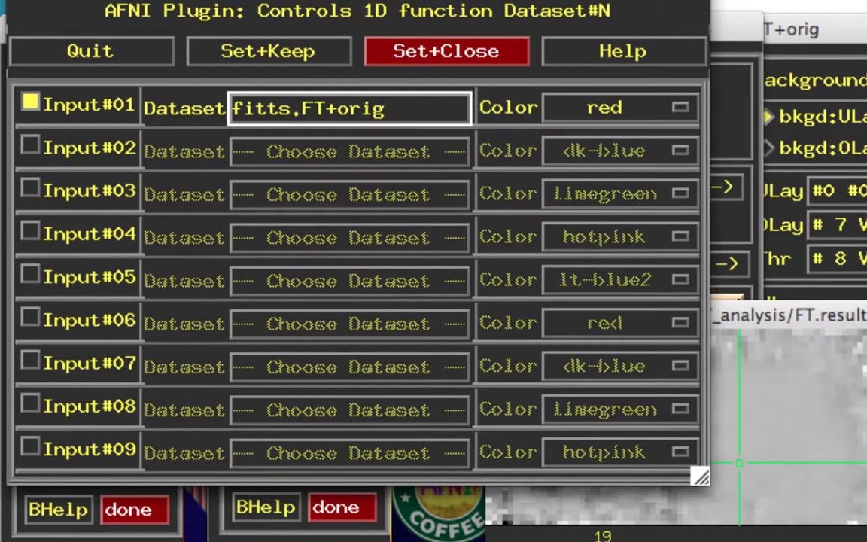
{"action": "left_click", "coordinate": [595, 121]}
{"action": "left_click", "coordinate": [584, 131]}
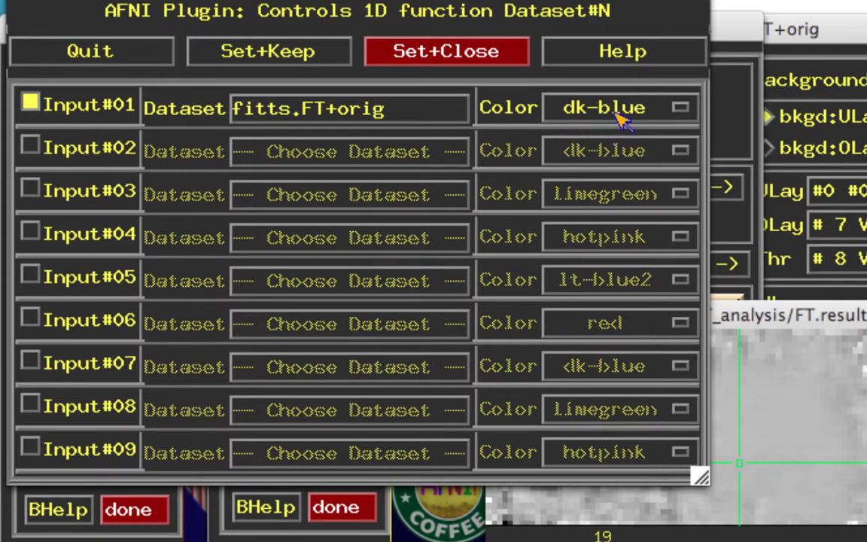
{"action": "left_click", "coordinate": [403, 59]}
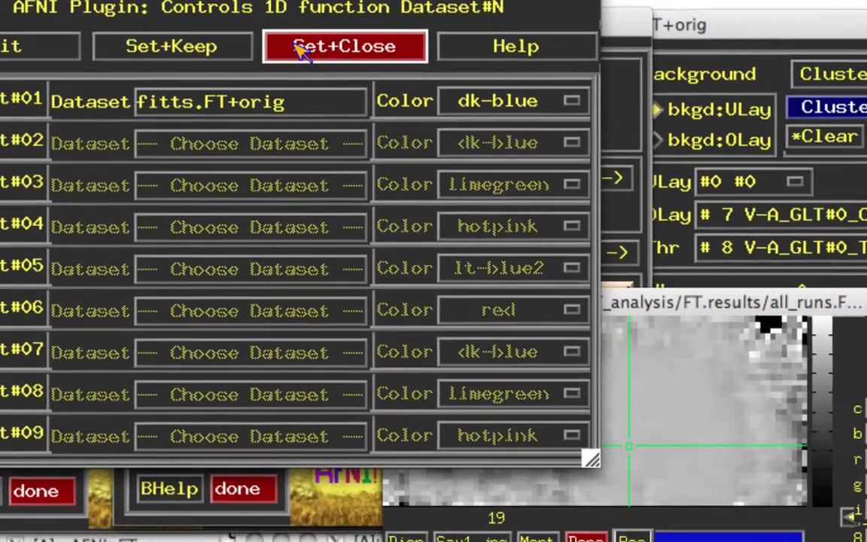
{"action": "left_click", "coordinate": [403, 59]}
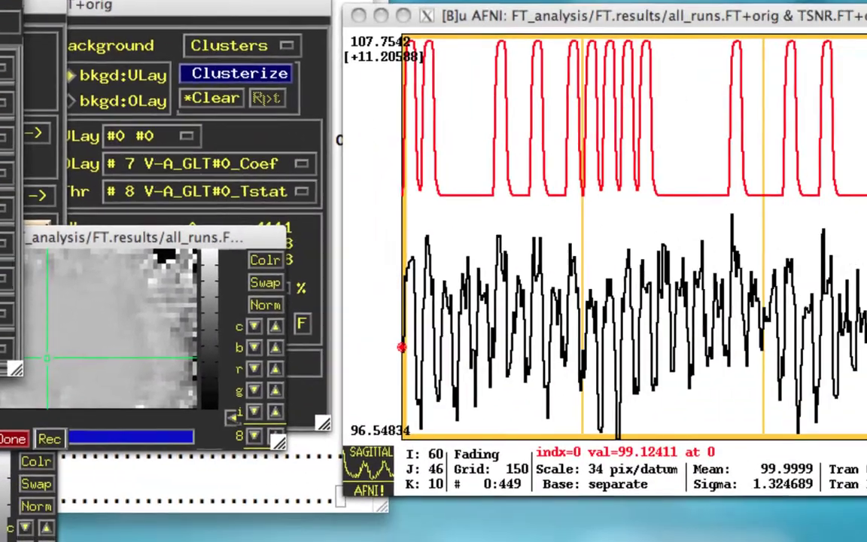